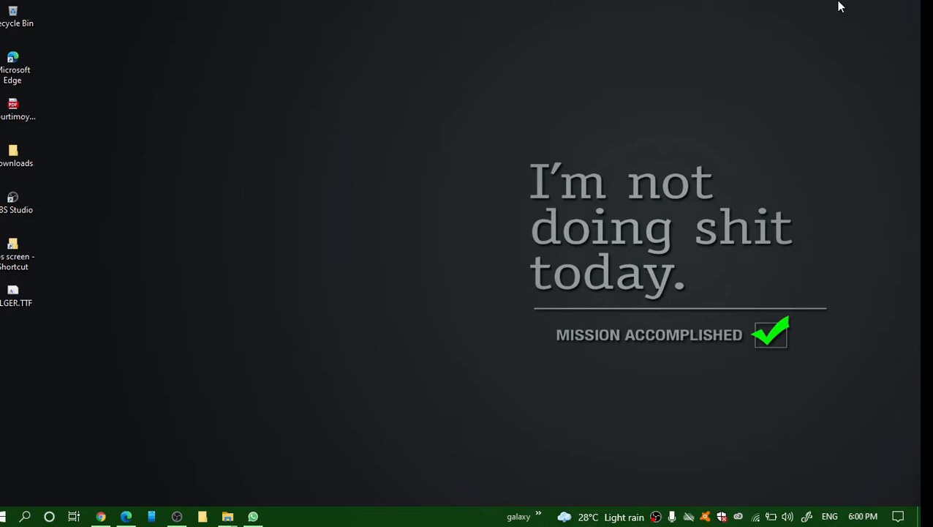
Refresh the desktop twice, then open the FXhome 'Download HitFilm Express' result from Bing.
right_click(319, 166)
click(361, 207)
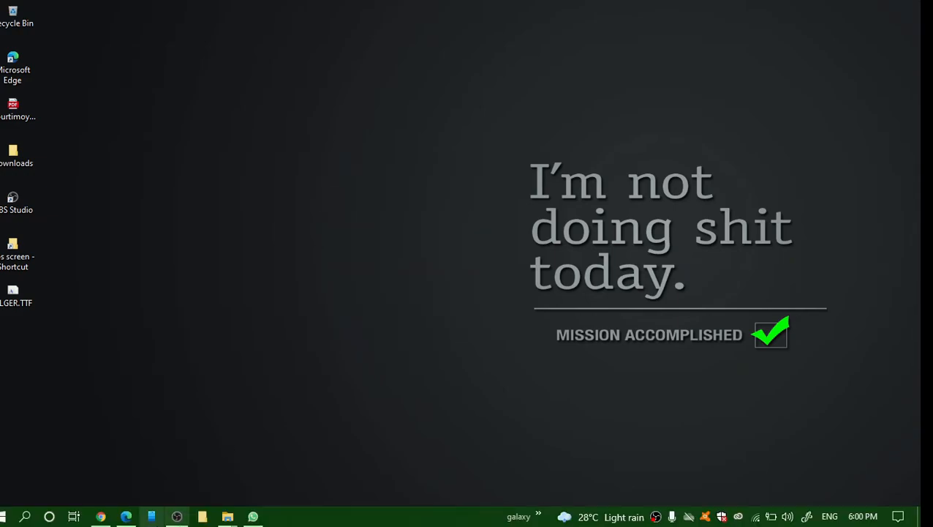
right_click(393, 150)
click(415, 188)
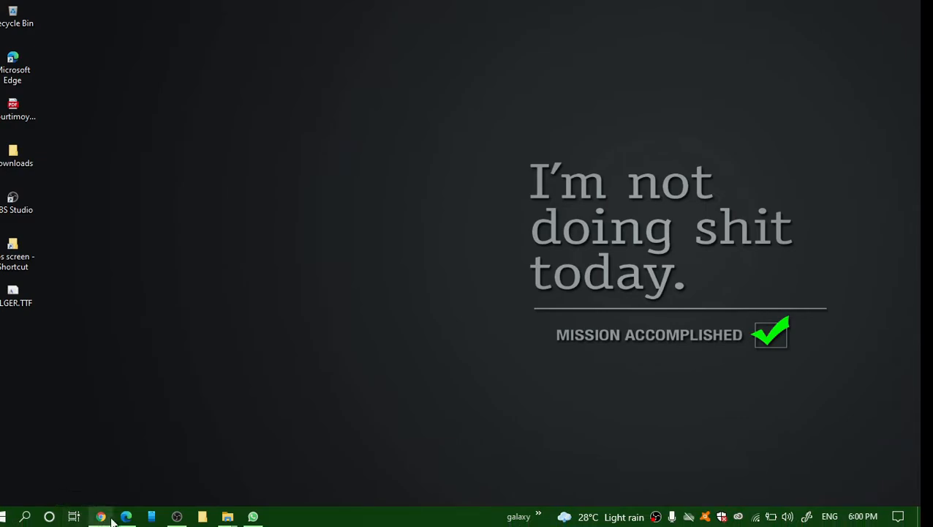
click(125, 516)
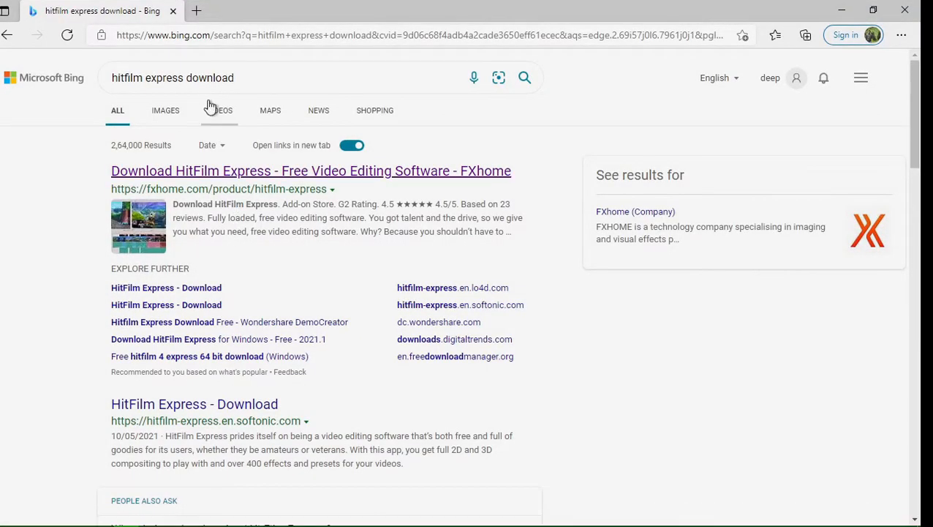
click(236, 173)
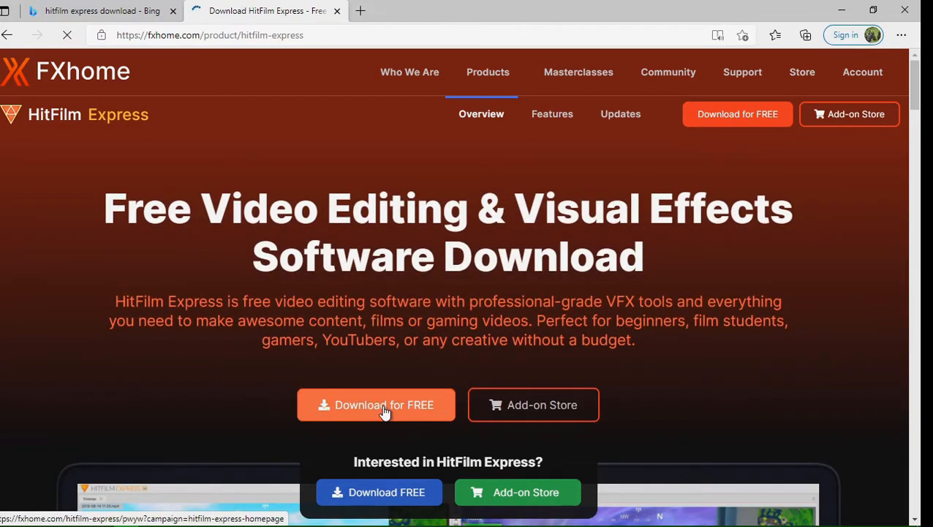
Replace the 19 USD pay-what-you-want price with 0 and continue to the free download.
click(384, 410)
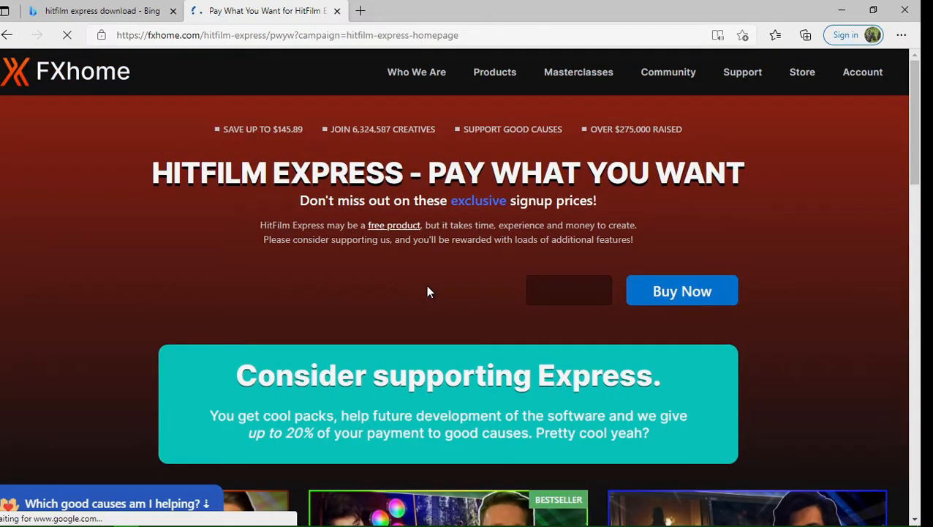
double_click(575, 291)
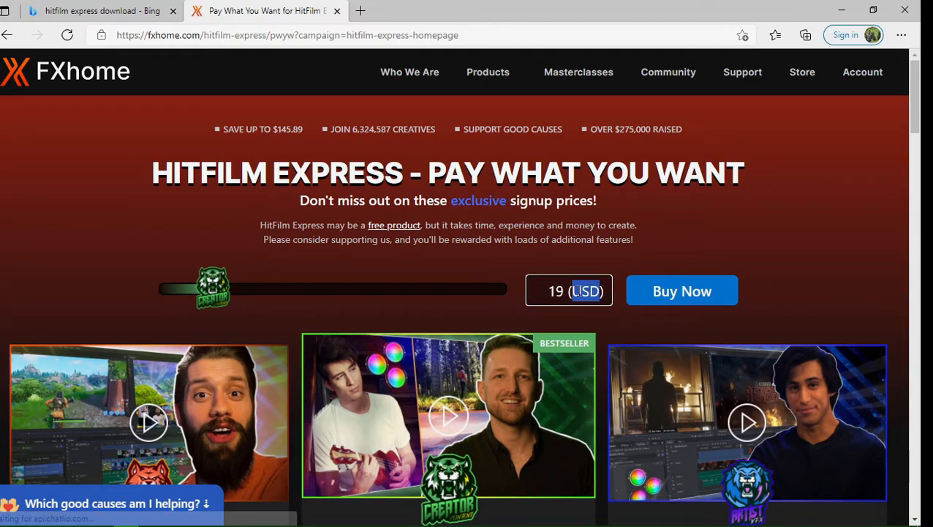
click(599, 291)
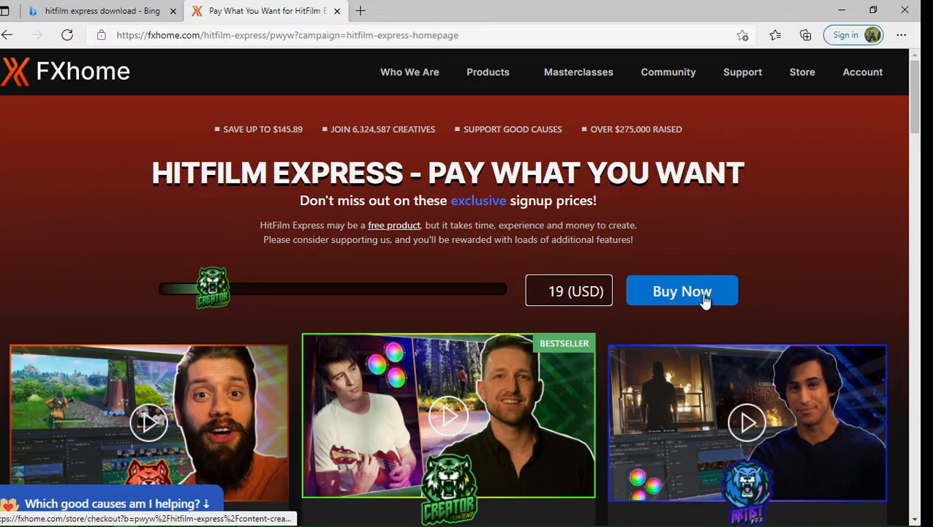
key(BackSpace)
key(BackSpace)
key(BackSpace)
key(BackSpace)
key(BackSpace)
key(BackSpace)
key(BackSpace)
key(BackSpace)
text(00000)
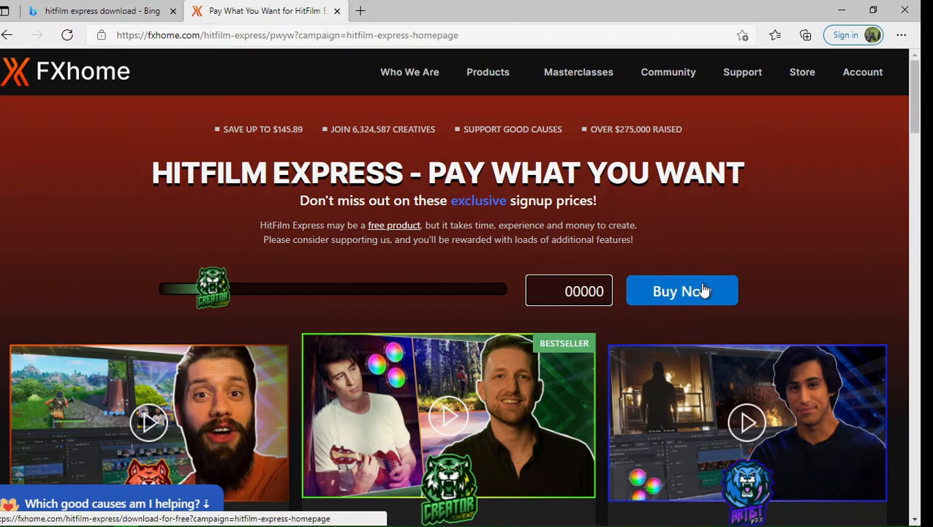
click(702, 291)
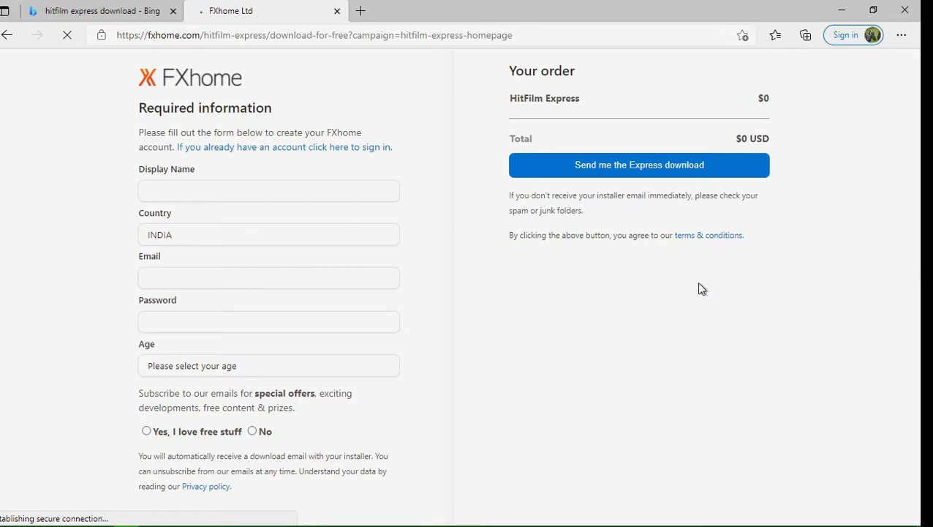
Fill in the sign-up form's display name, Gmail address and account password.
click(257, 192)
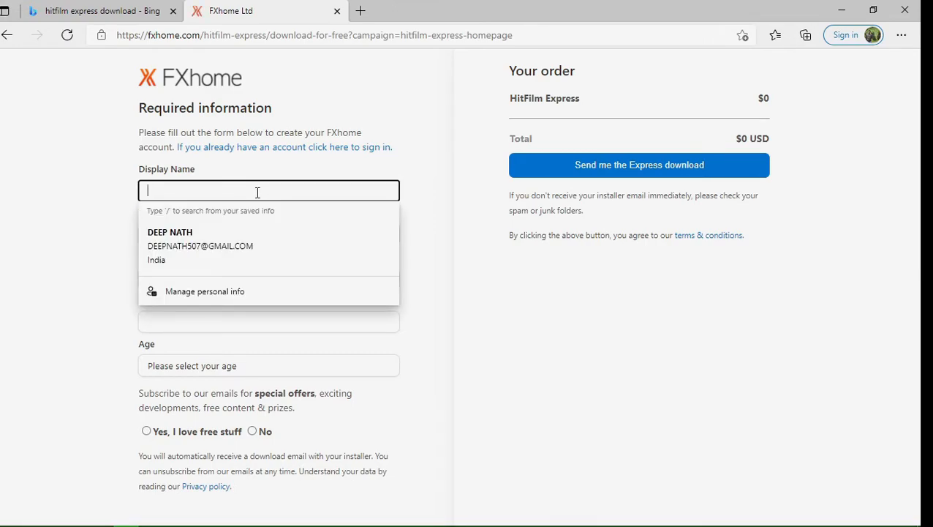
key(Tab)
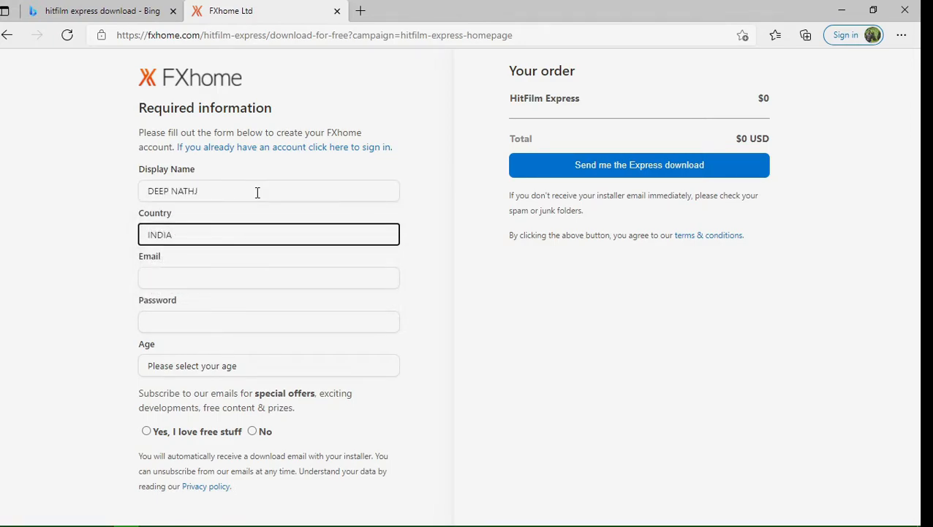
key(Tab)
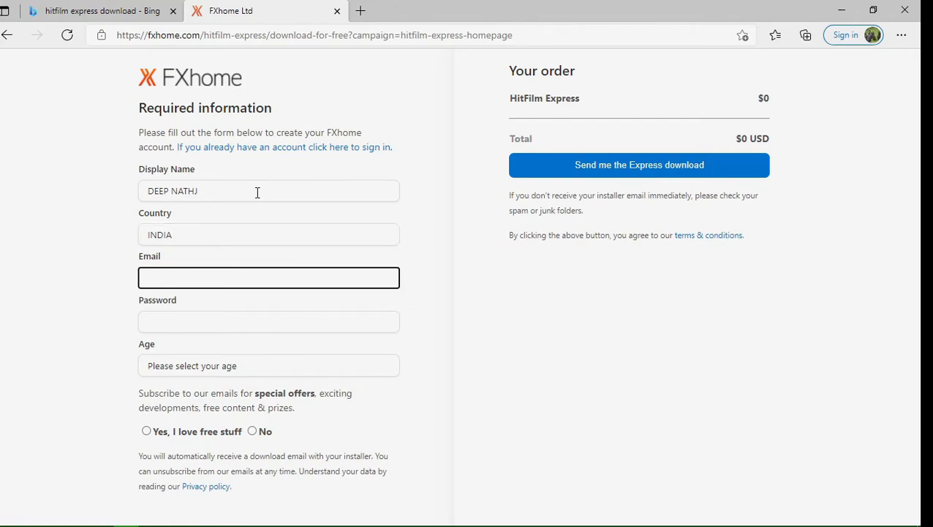
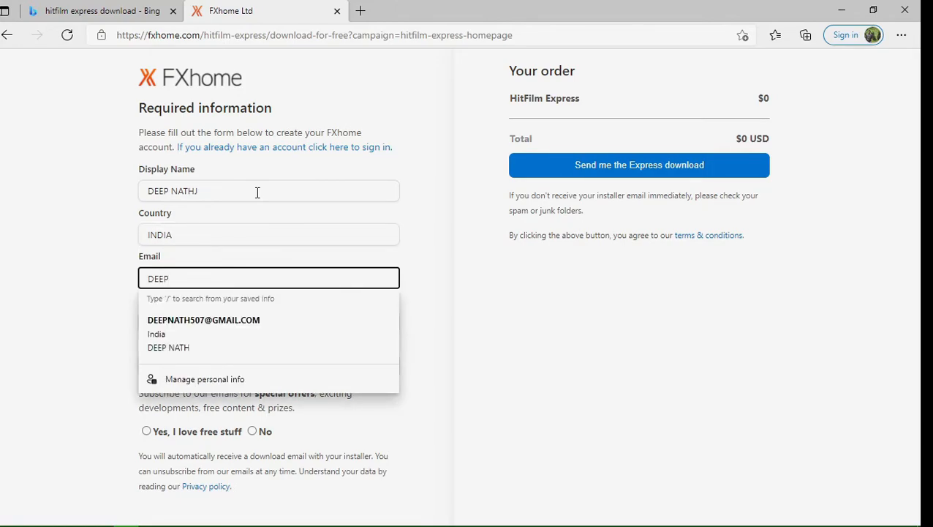
key(Tab)
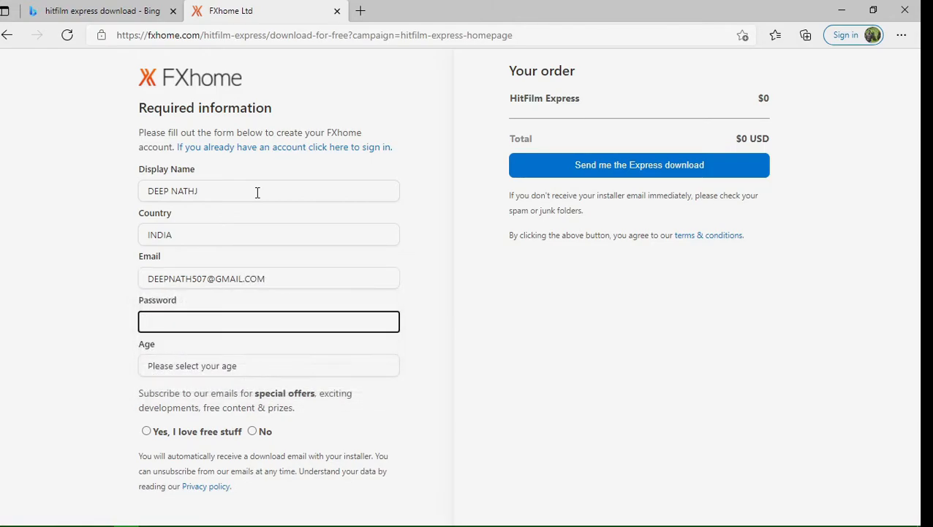
text(***************)
Choose 18 or over as age, tick 'Yes, I love free stuff', submit, and switch to Gmail.
key(Tab)
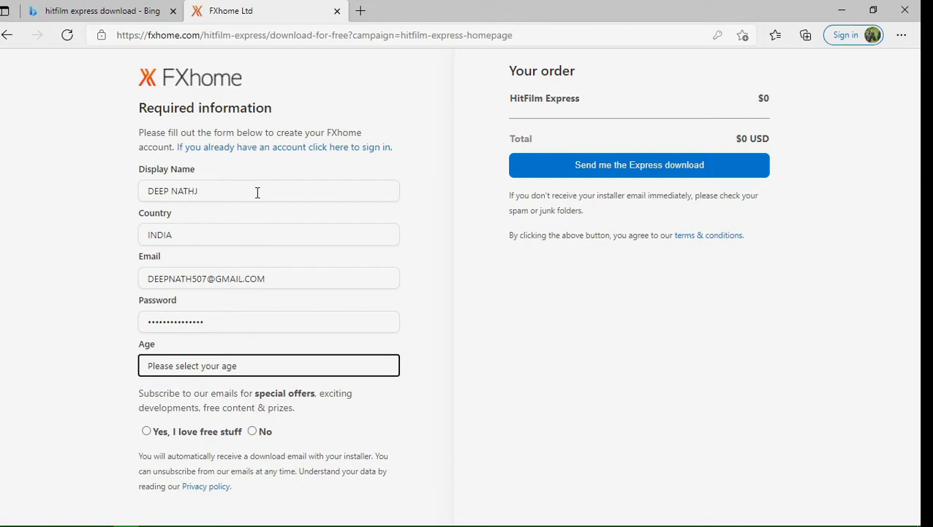
click(234, 370)
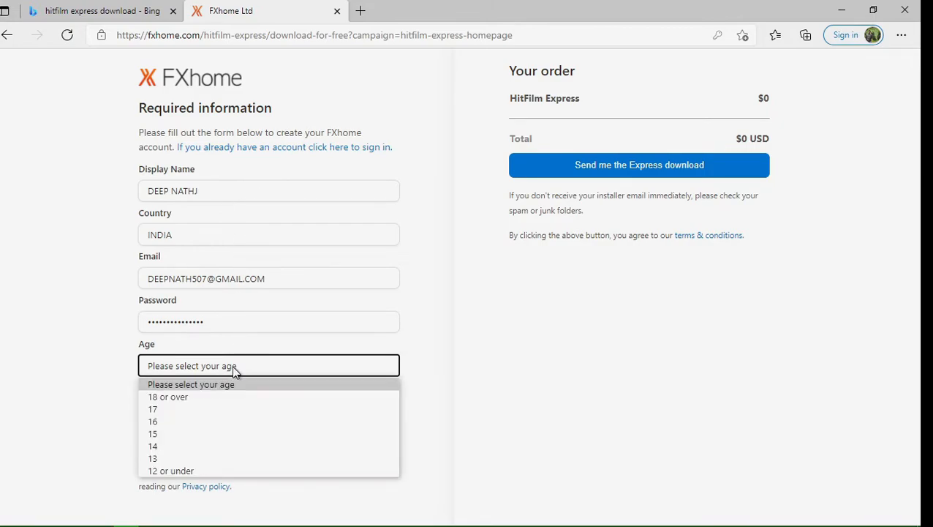
click(181, 396)
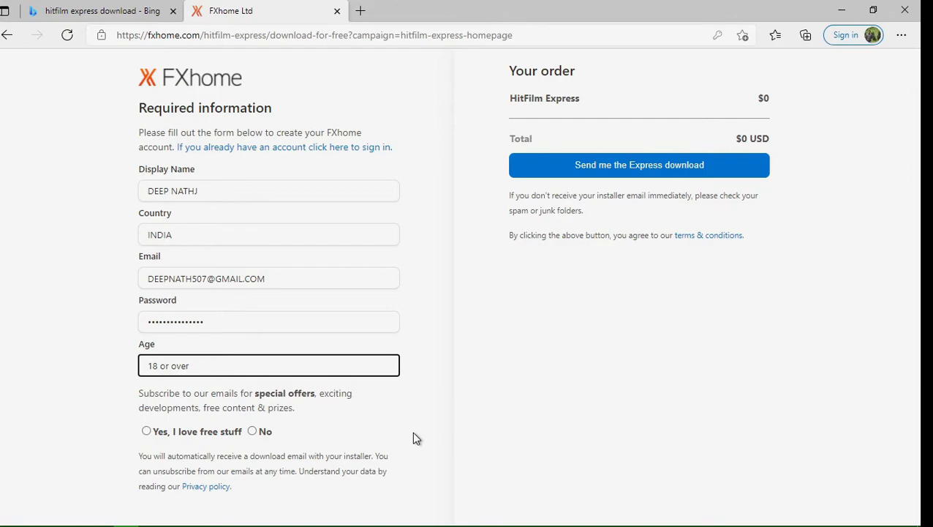
click(146, 431)
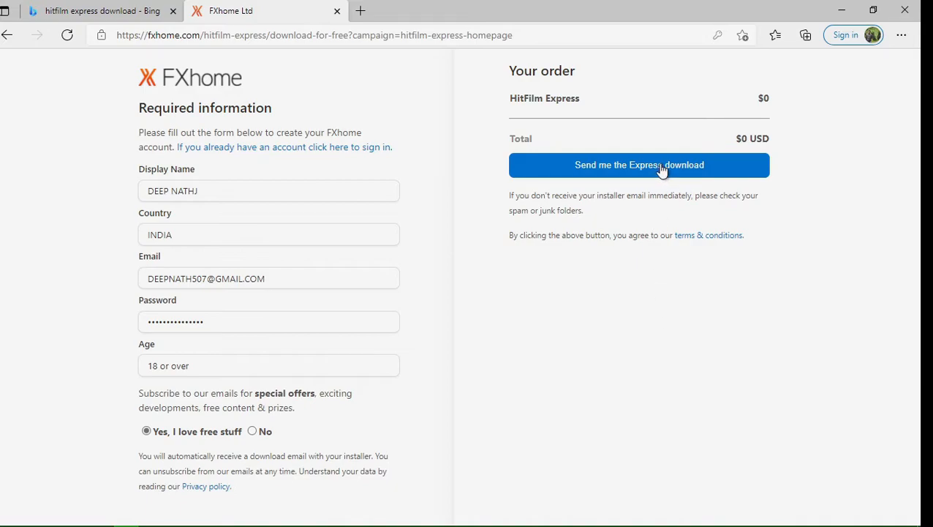
click(696, 172)
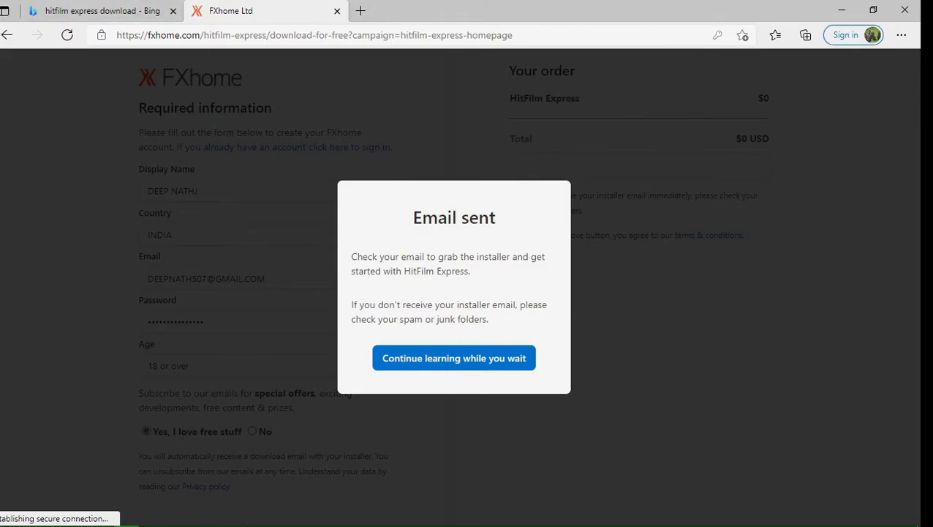
mouse_move(177, 518)
click(101, 516)
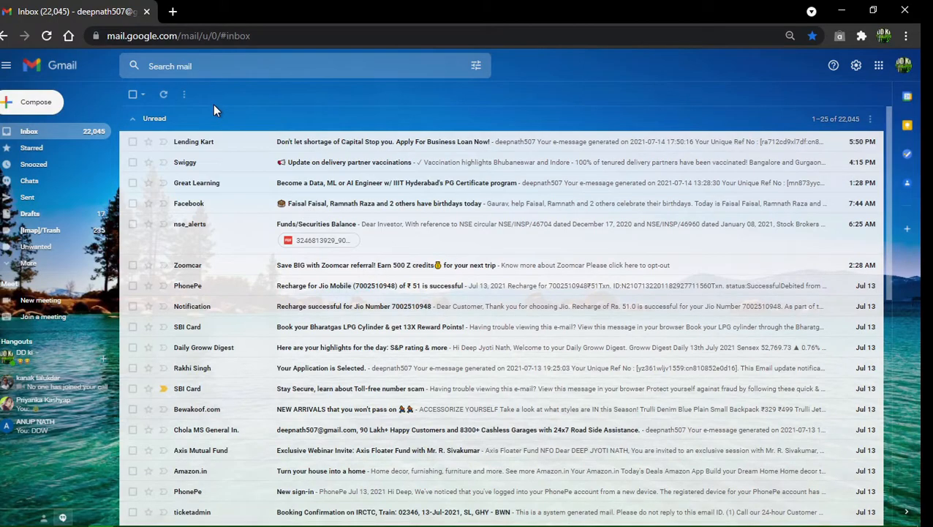
Refresh the inbox, open the FXhome HitFilm Express email, and follow its installer link.
click(161, 94)
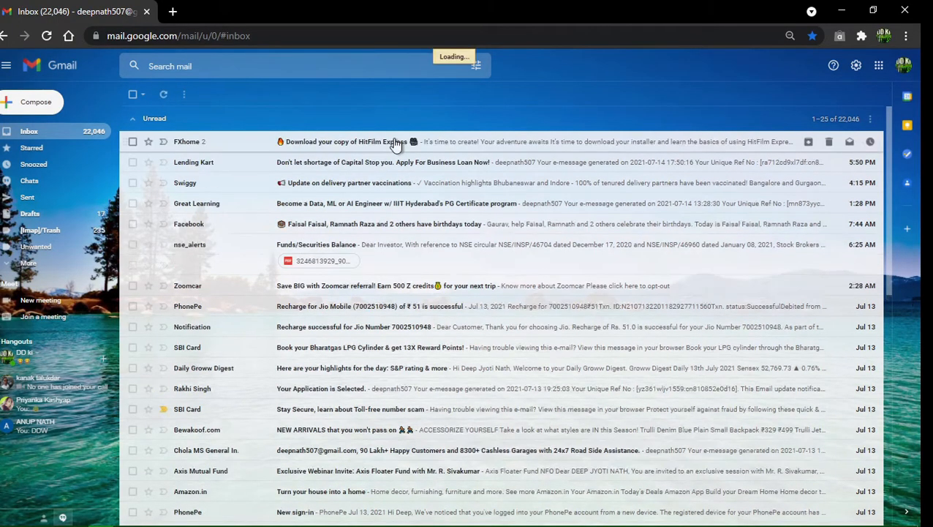
click(541, 143)
scroll(604, 427, down, 2)
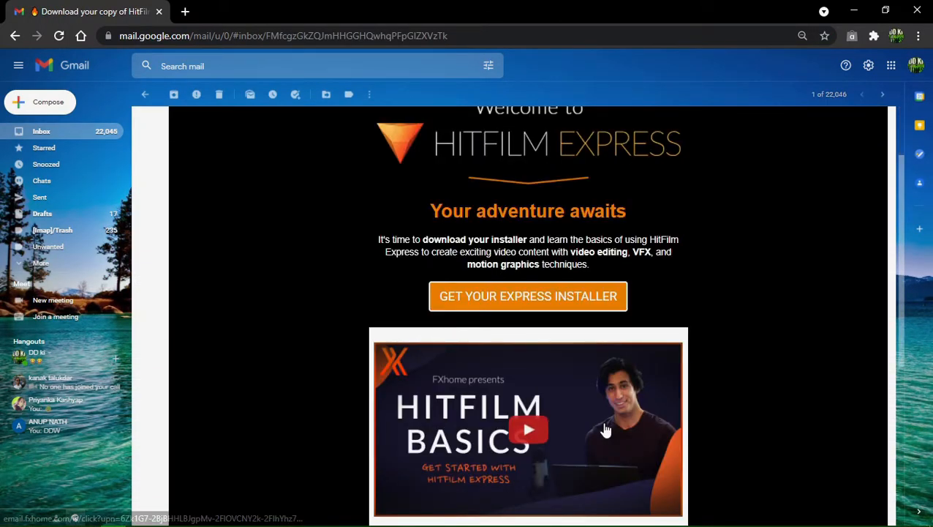
scroll(604, 430, down, 1)
click(535, 236)
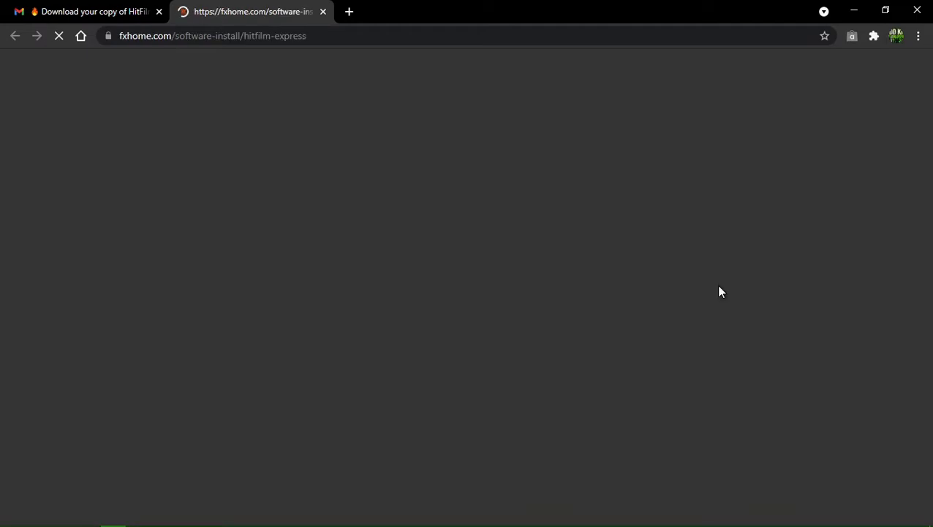
Check Chrome's Downloads list for the HitFilm Express 2021.1 .msi, then minimise Chrome and Edge.
scroll(575, 326, down, 2)
scroll(366, 329, down, 1)
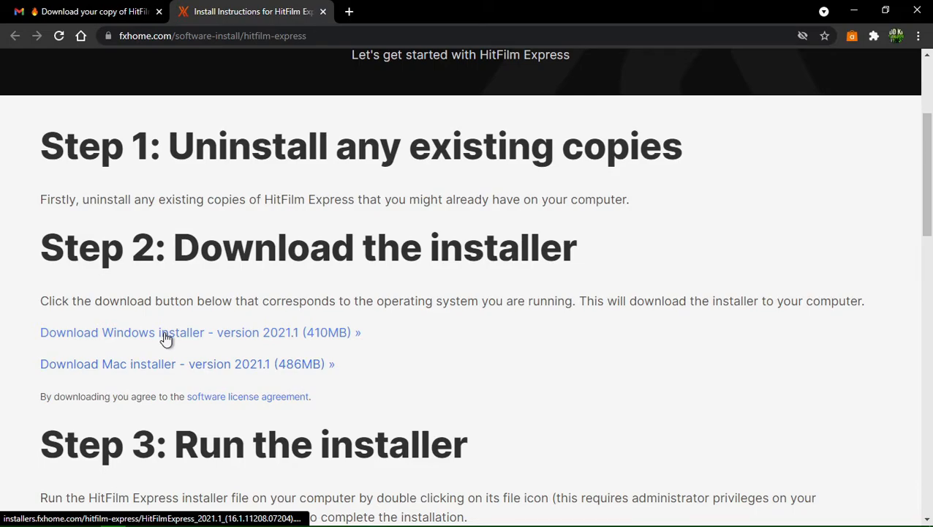
click(917, 36)
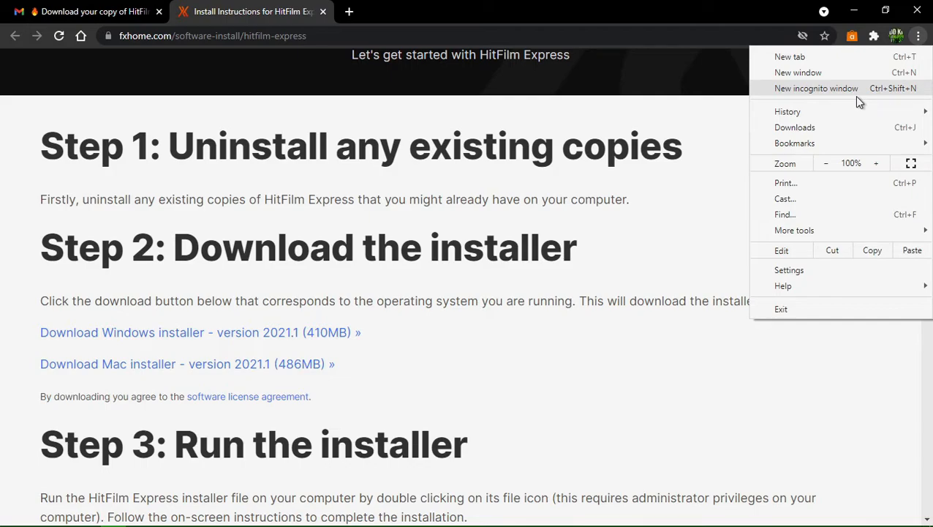
click(819, 128)
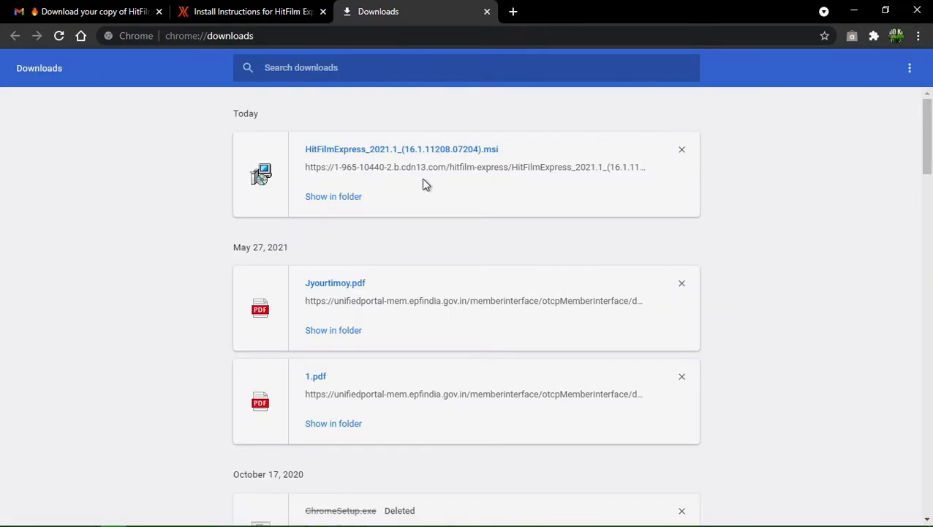
click(857, 8)
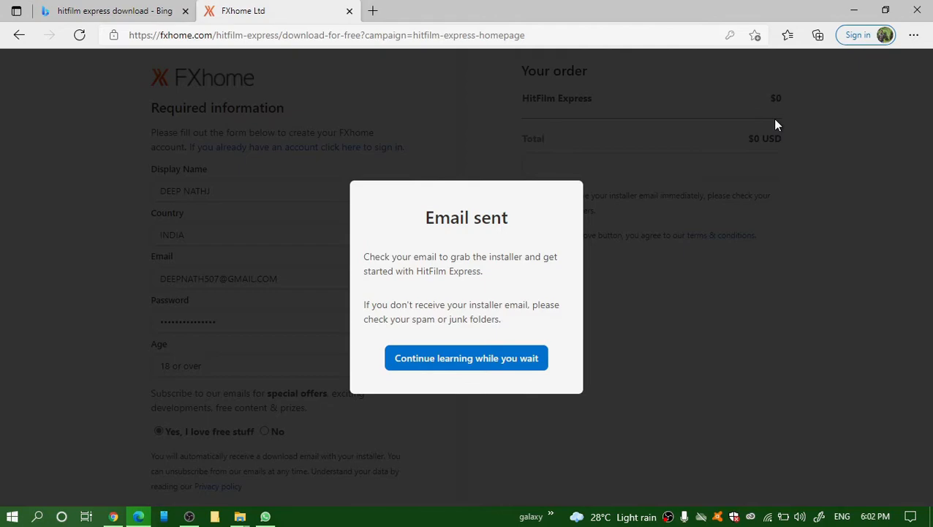
click(857, 9)
Dismiss the desktop menu and choose Run in the installer's security warning.
right_click(436, 215)
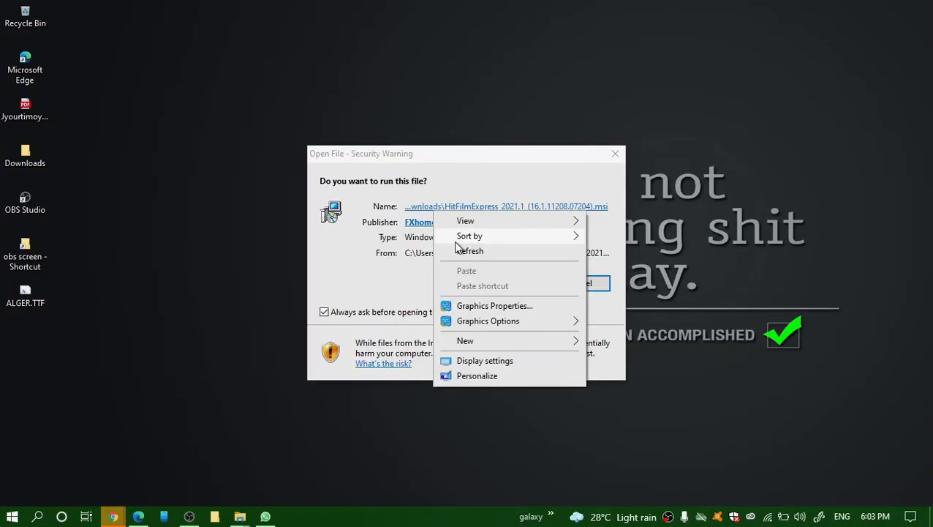
key(Escape)
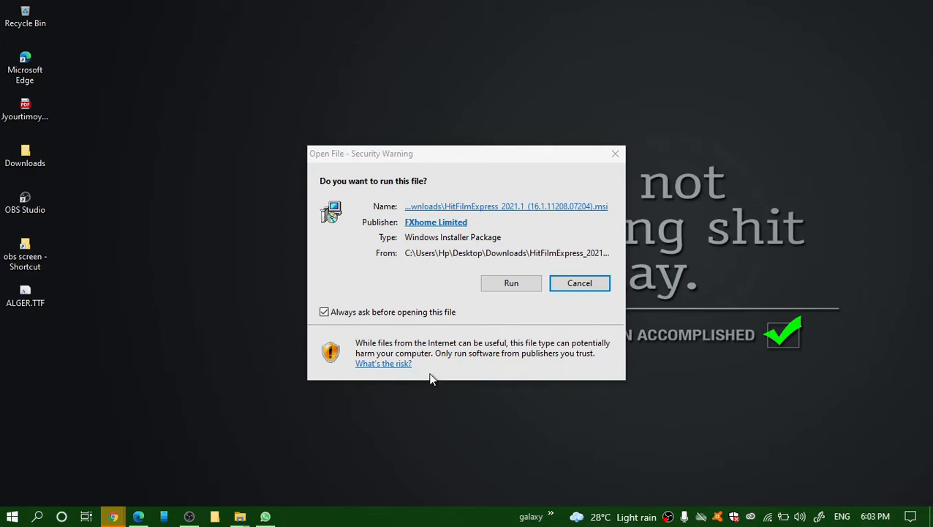
click(518, 286)
click(512, 284)
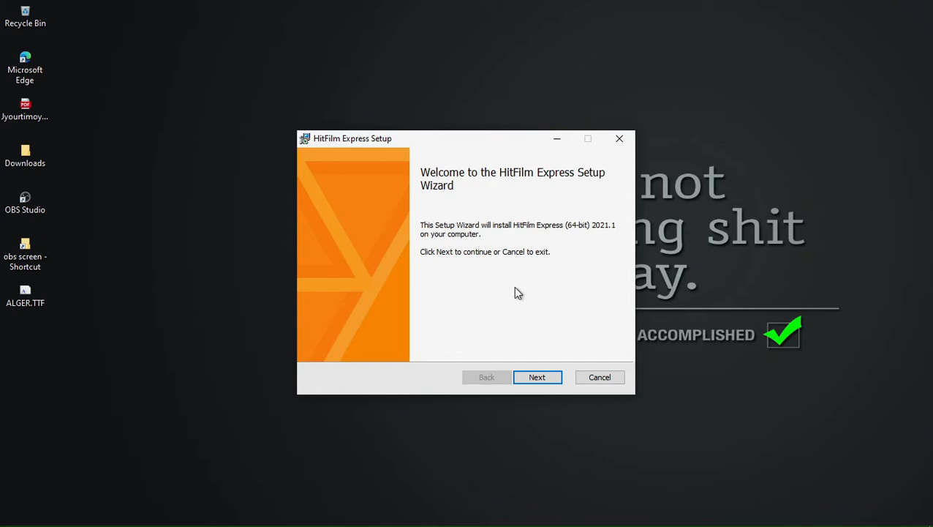
Accept the HitFilm Express licence terms and advance to the setup type page.
click(546, 378)
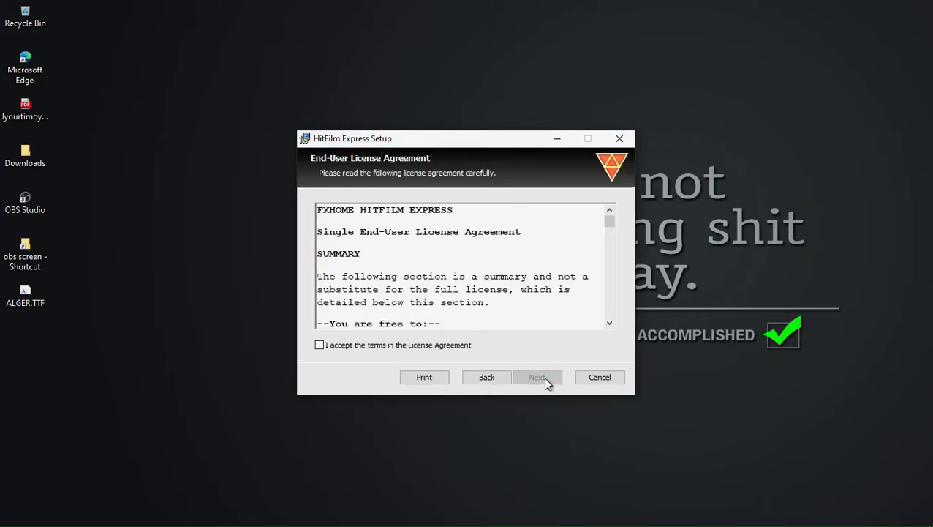
click(320, 346)
click(535, 372)
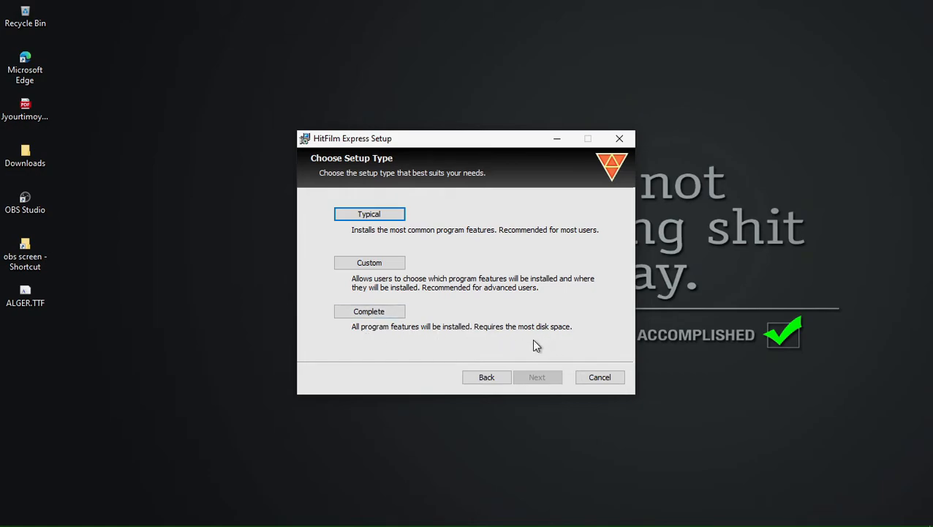
Choose the Typical setup, install HitFilm Express, and finish the wizard.
mouse_move(534, 525)
drag(490, 149, 479, 131)
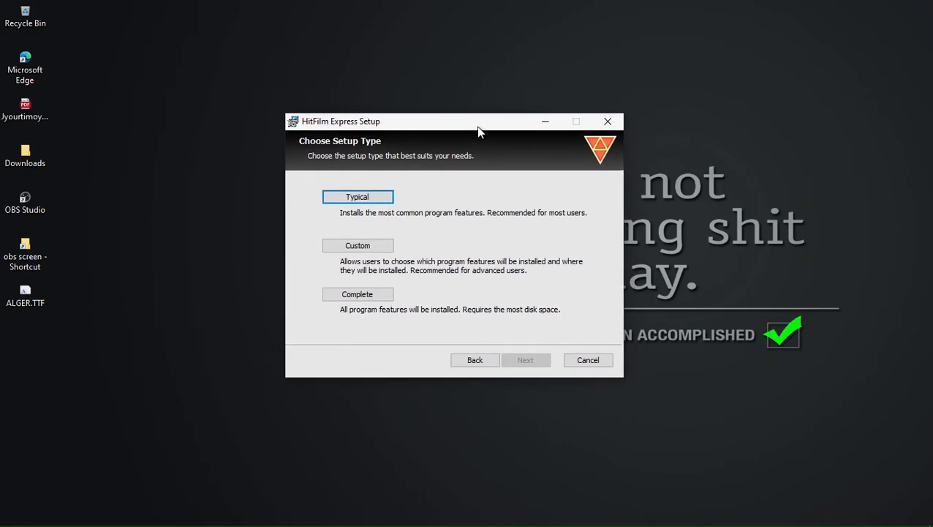
click(363, 199)
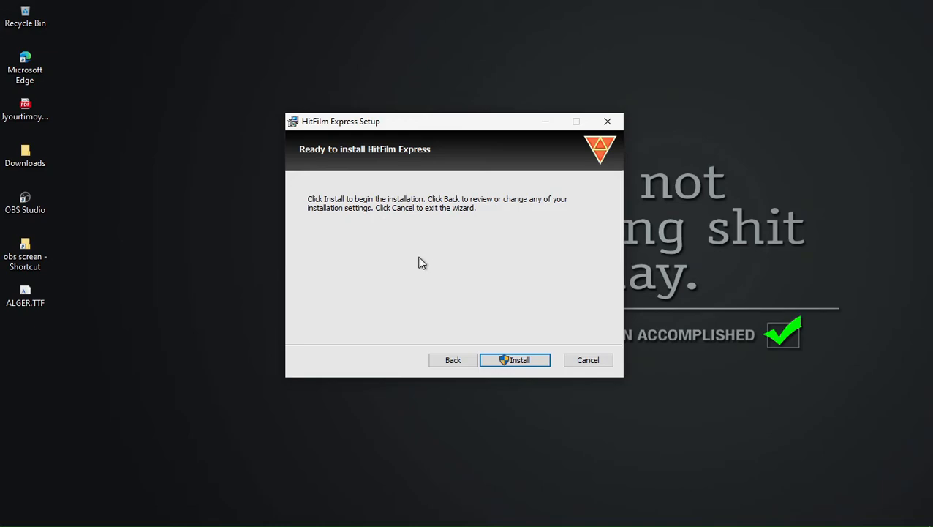
click(520, 360)
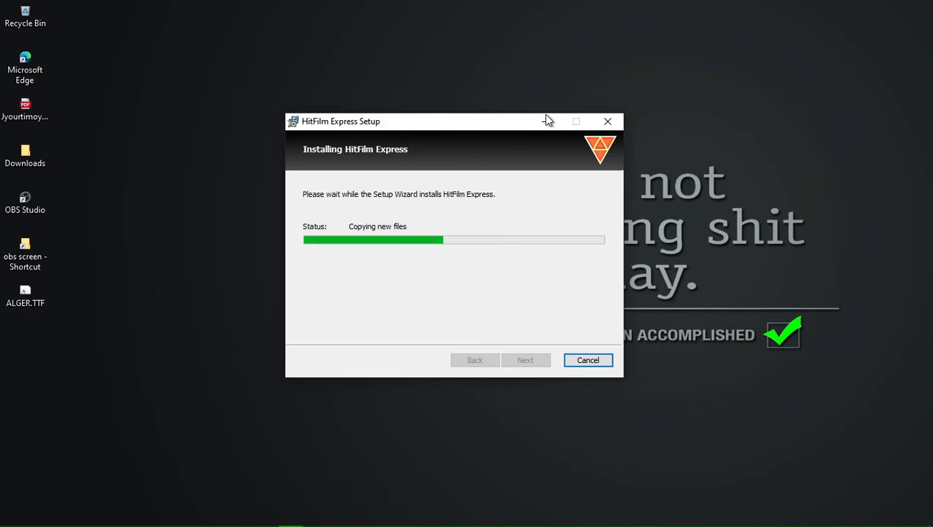
mouse_move(458, 125)
mouse_down()
mouse_move(429, 120)
mouse_move(462, 119)
mouse_up()
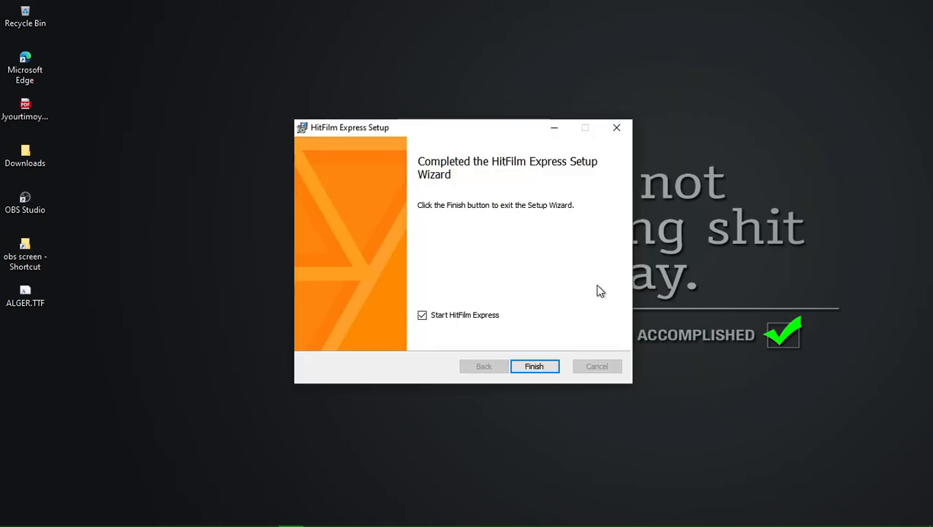
mouse_move(483, 133)
mouse_down()
mouse_move(514, 114)
mouse_move(478, 121)
mouse_up()
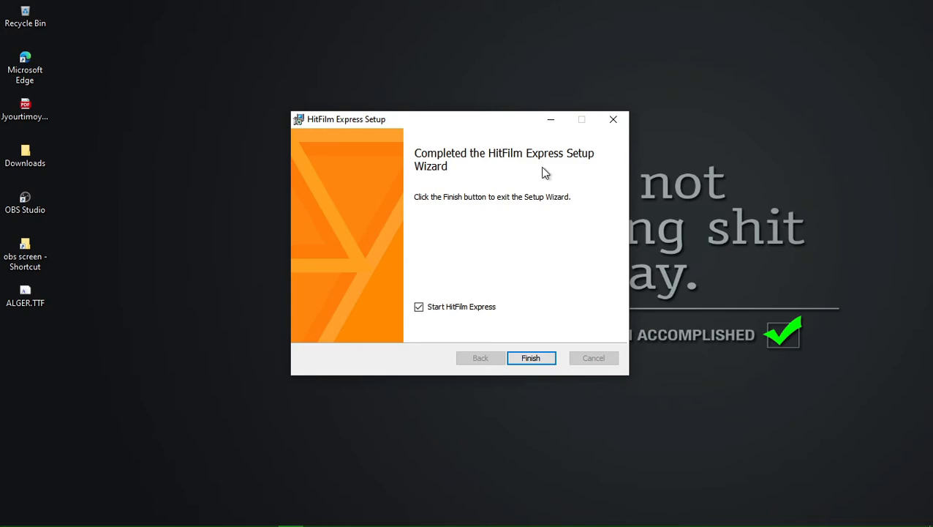
click(530, 358)
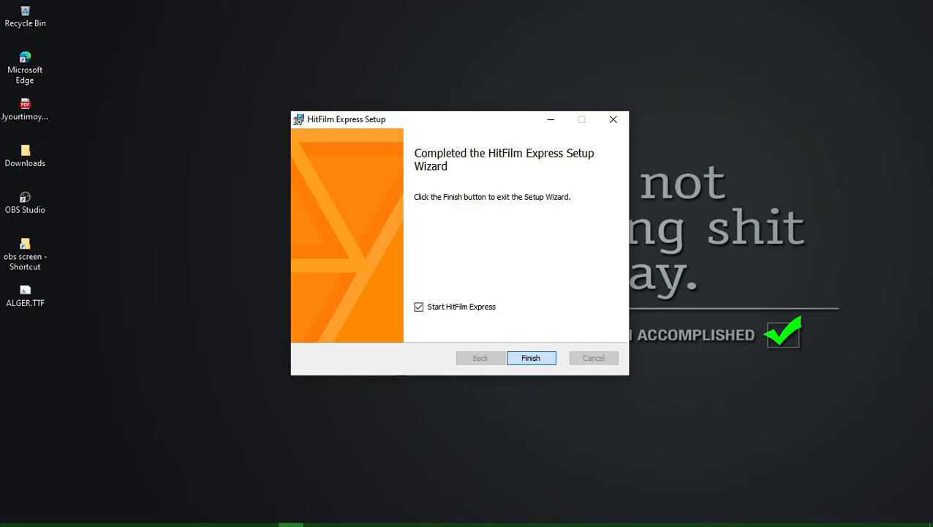
mouse_move(212, 520)
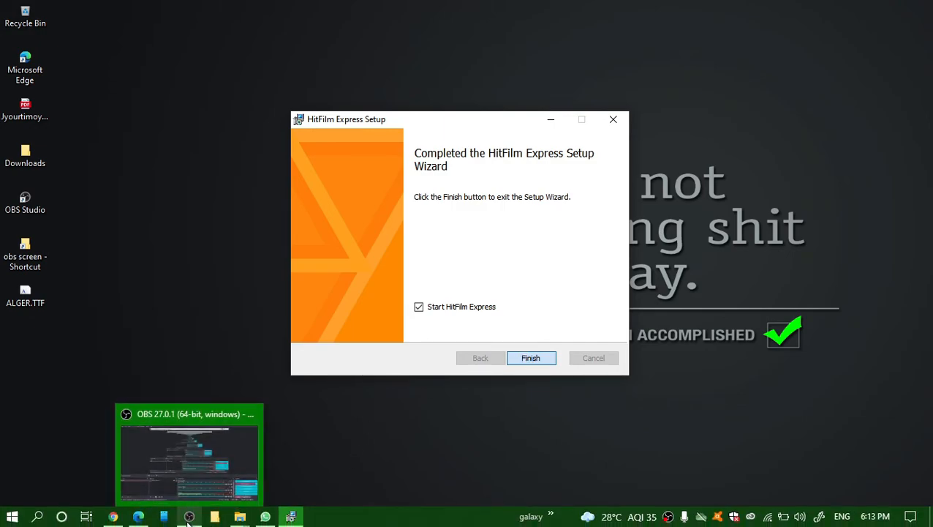
Open the Start menu and launch the HitFilm Express tile.
click(190, 482)
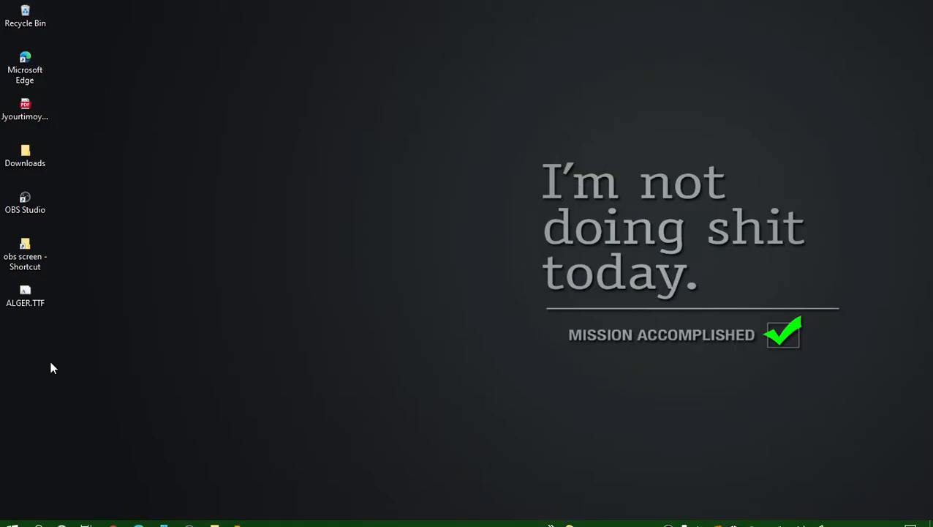
key(super)
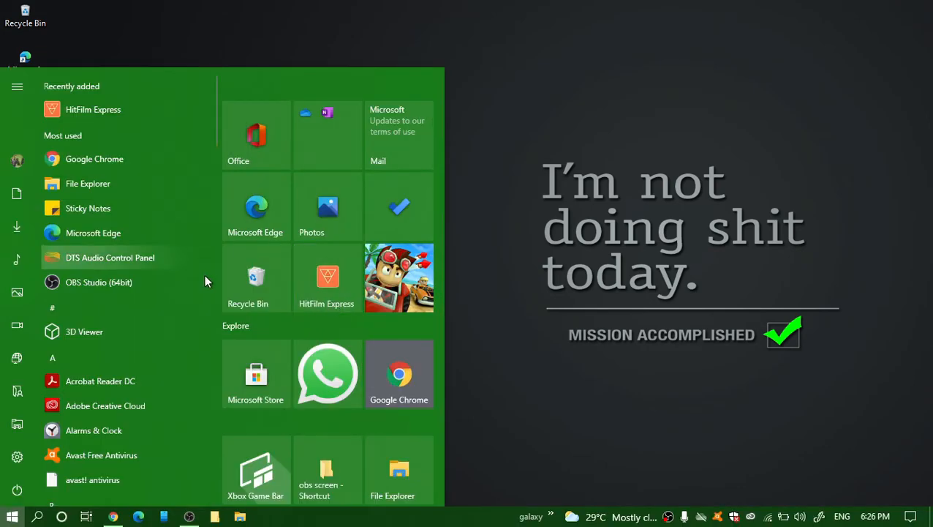
click(326, 277)
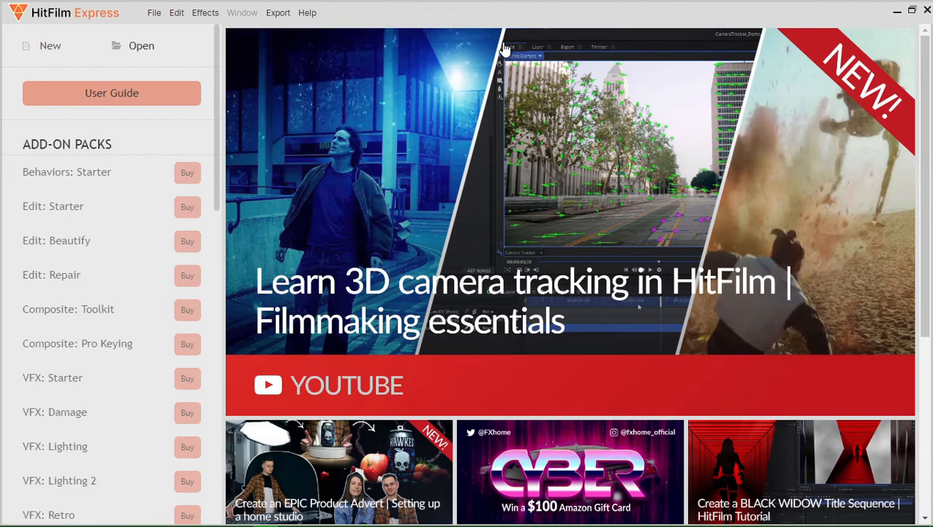
Create a new project with Ctrl+N, keeping the 1080p Full HD @ 60 fps template.
key(ctrl+n)
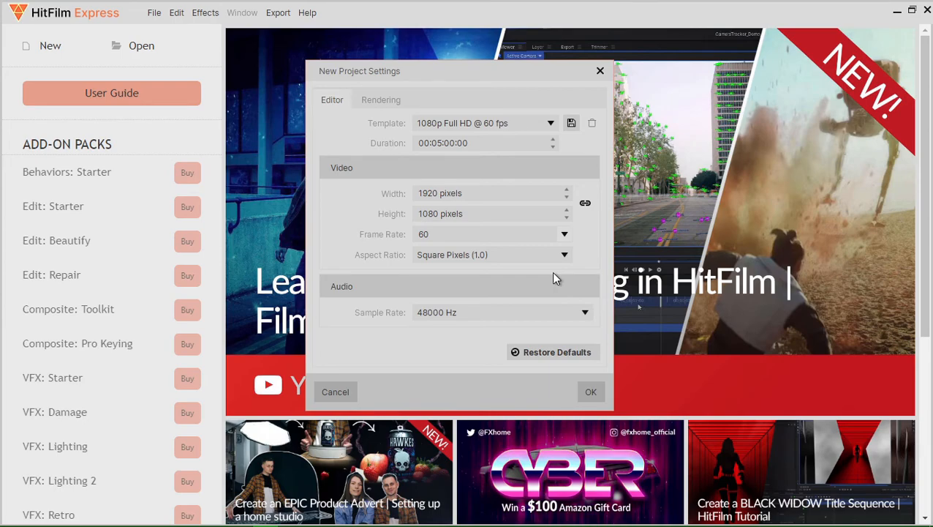
key(Return)
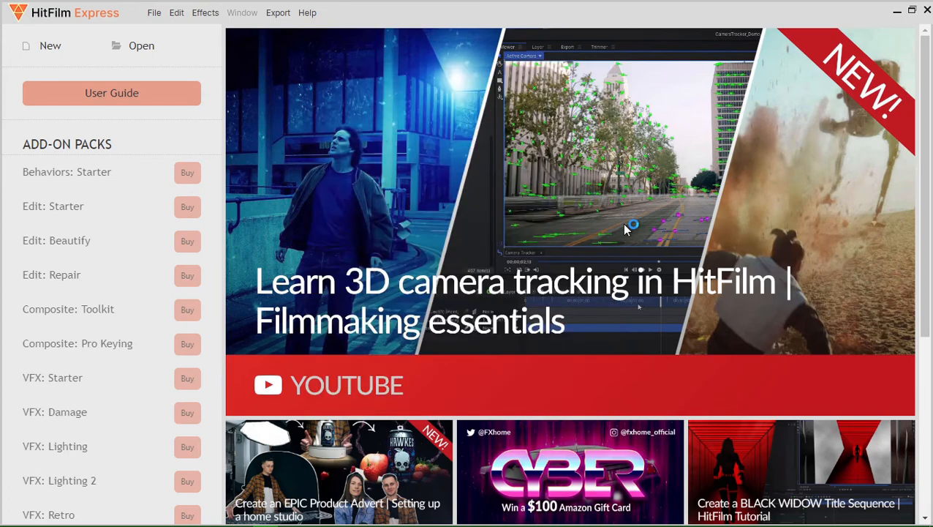